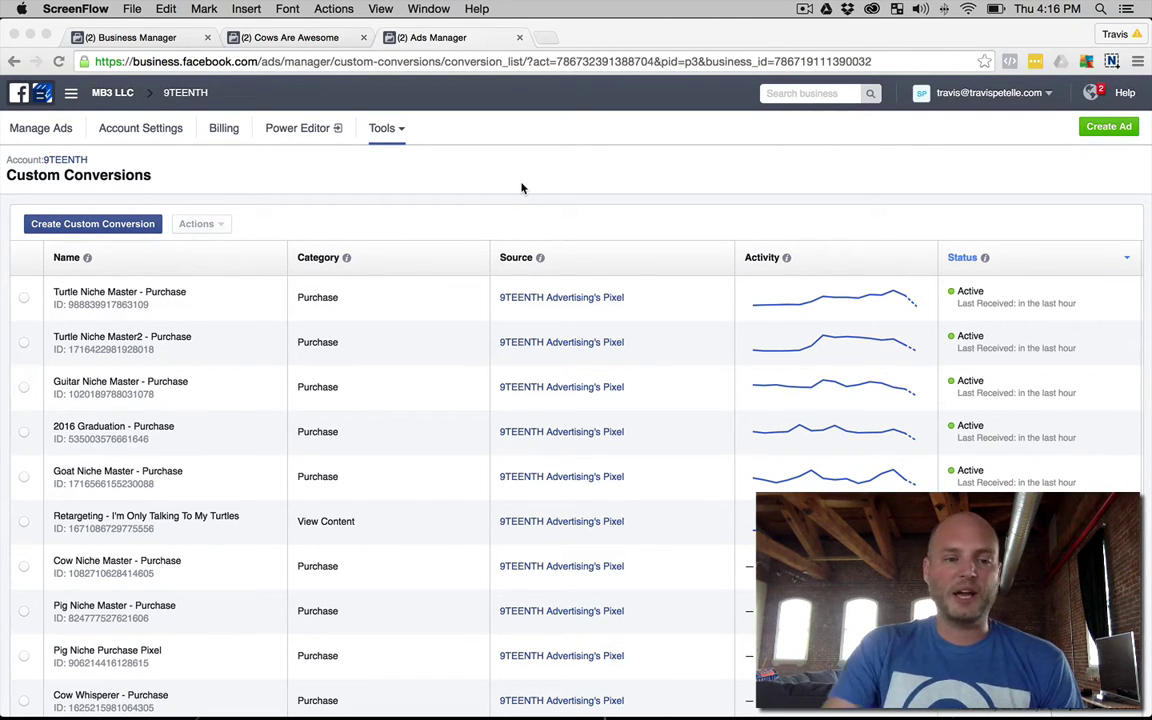
scroll(309, 339, "down", 5)
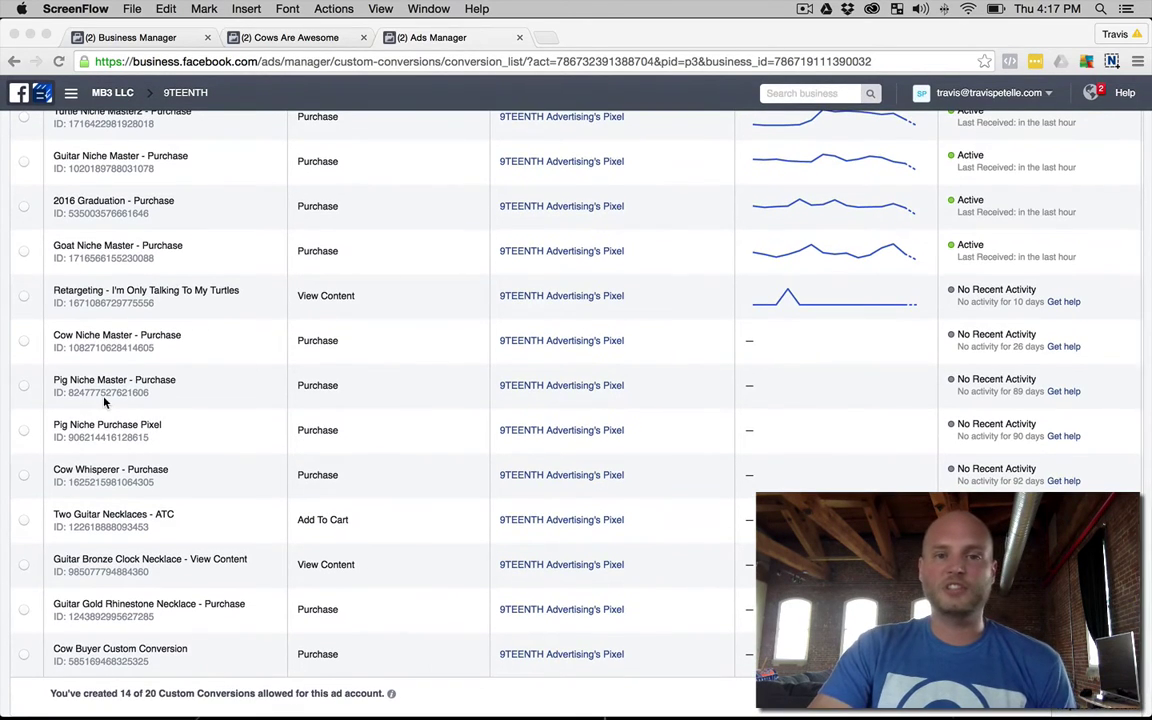
scroll(103, 403, "up", 5)
scroll(103, 403, "down", 1)
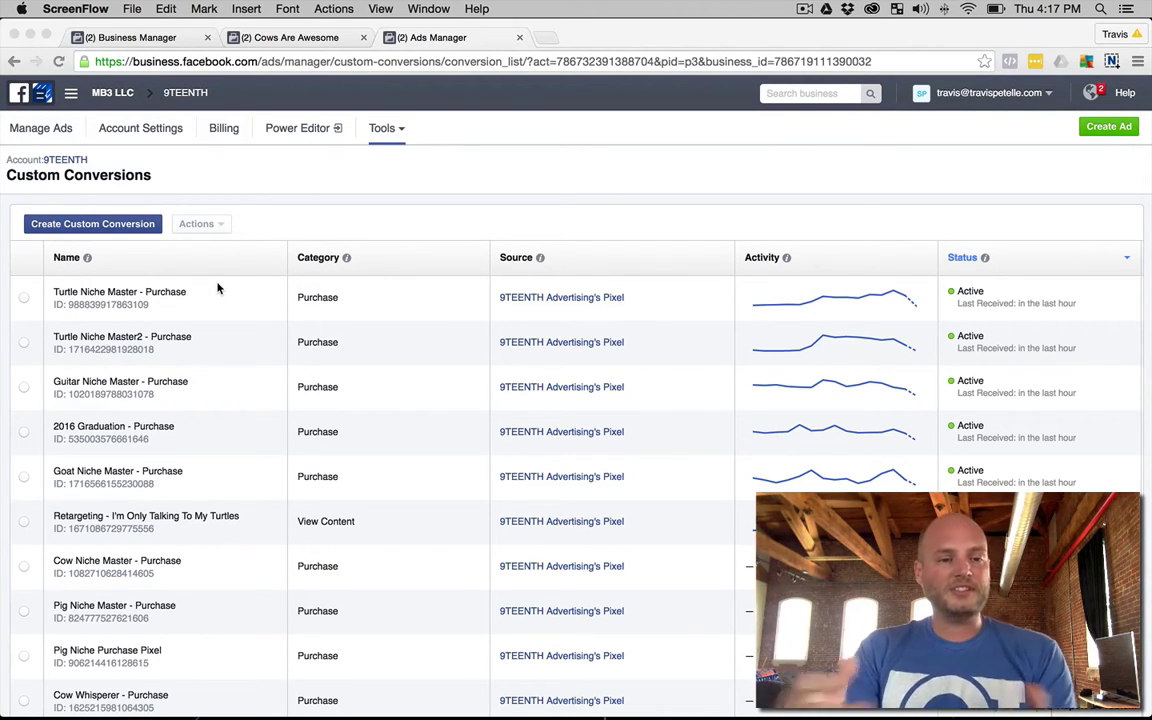
Start a new custom conversion and switch its rule type from URL to Event.
left_click(112, 206)
left_click(70, 224)
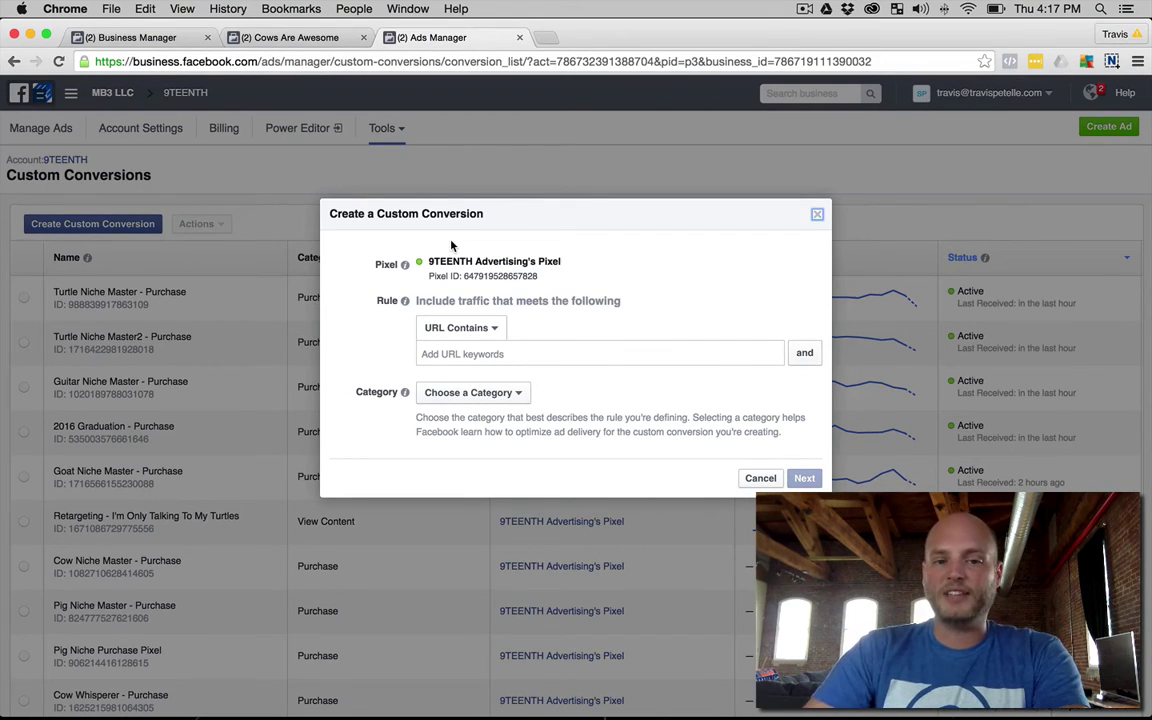
left_click(460, 328)
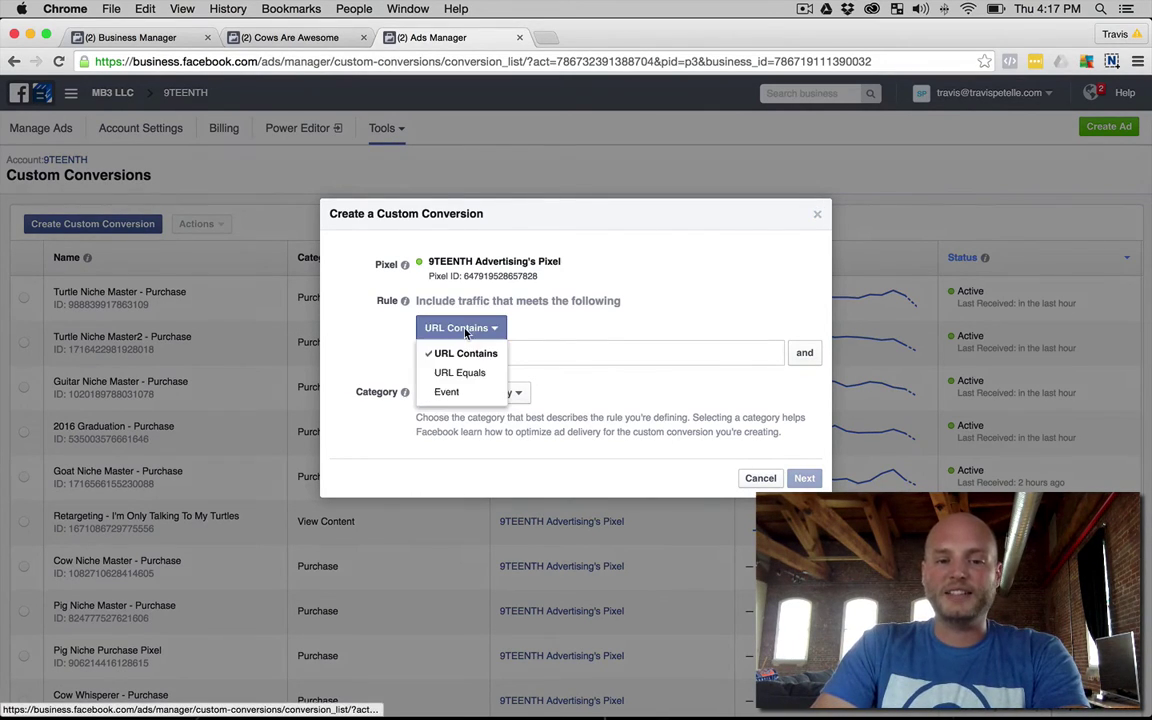
left_click(469, 394)
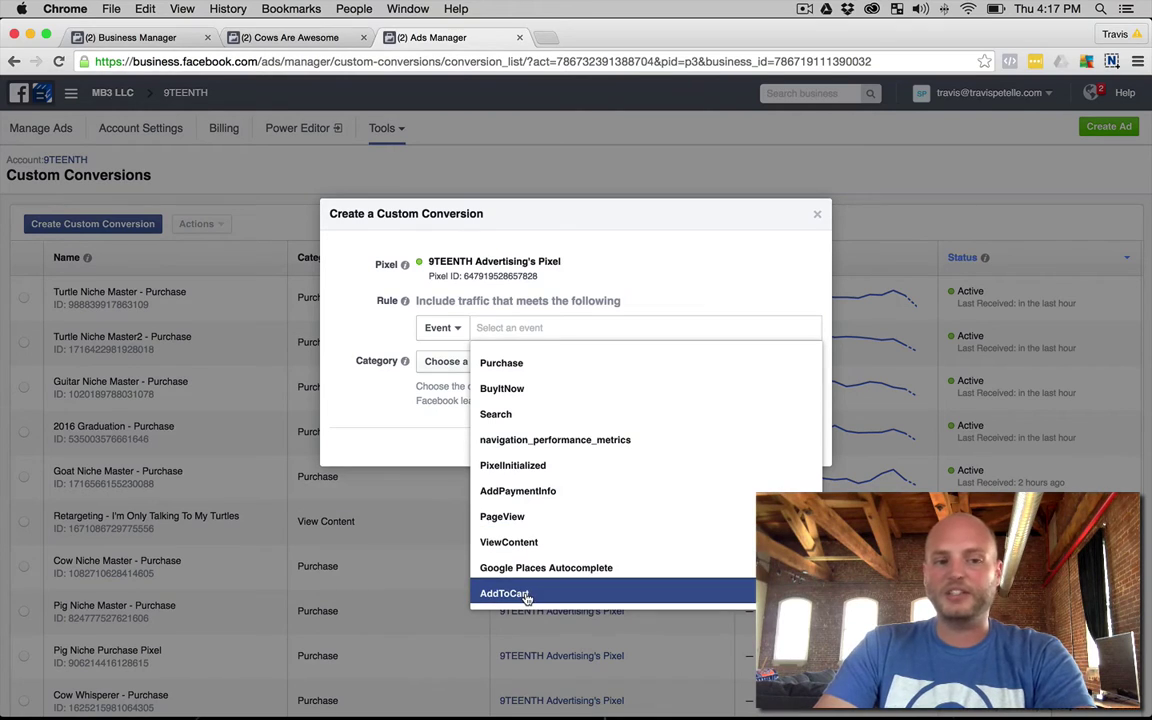
Make the rule match the Purchase event where content_ids contains a value.
left_click(538, 364)
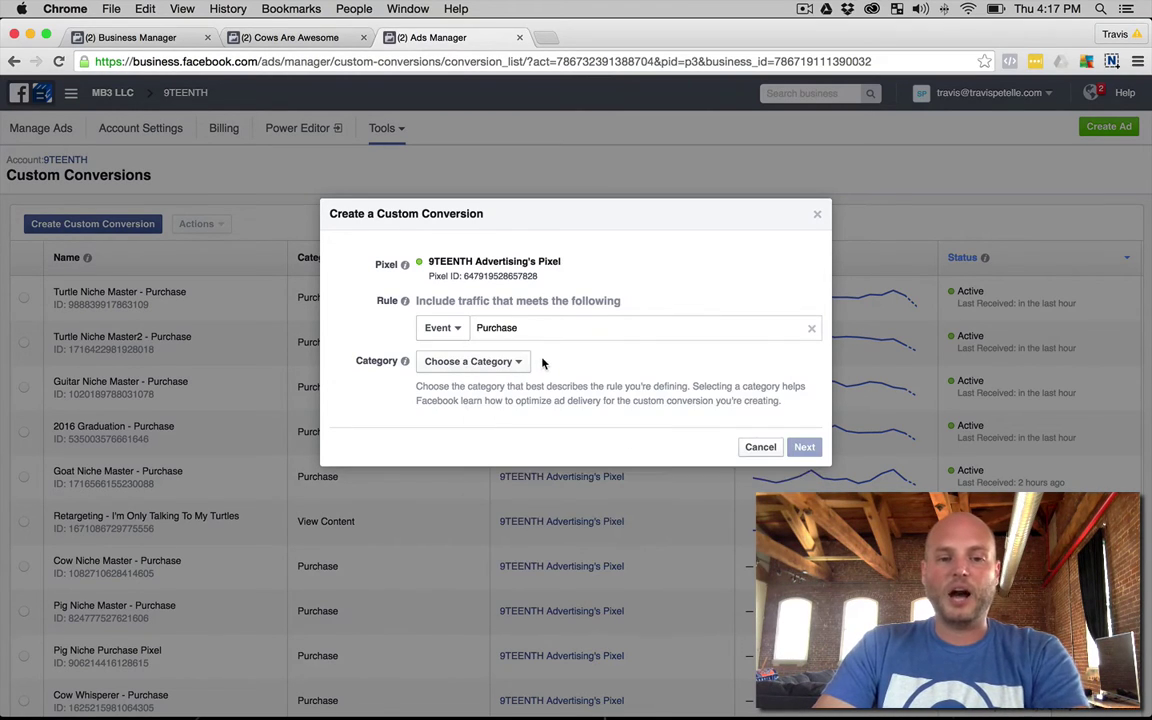
left_click(520, 371)
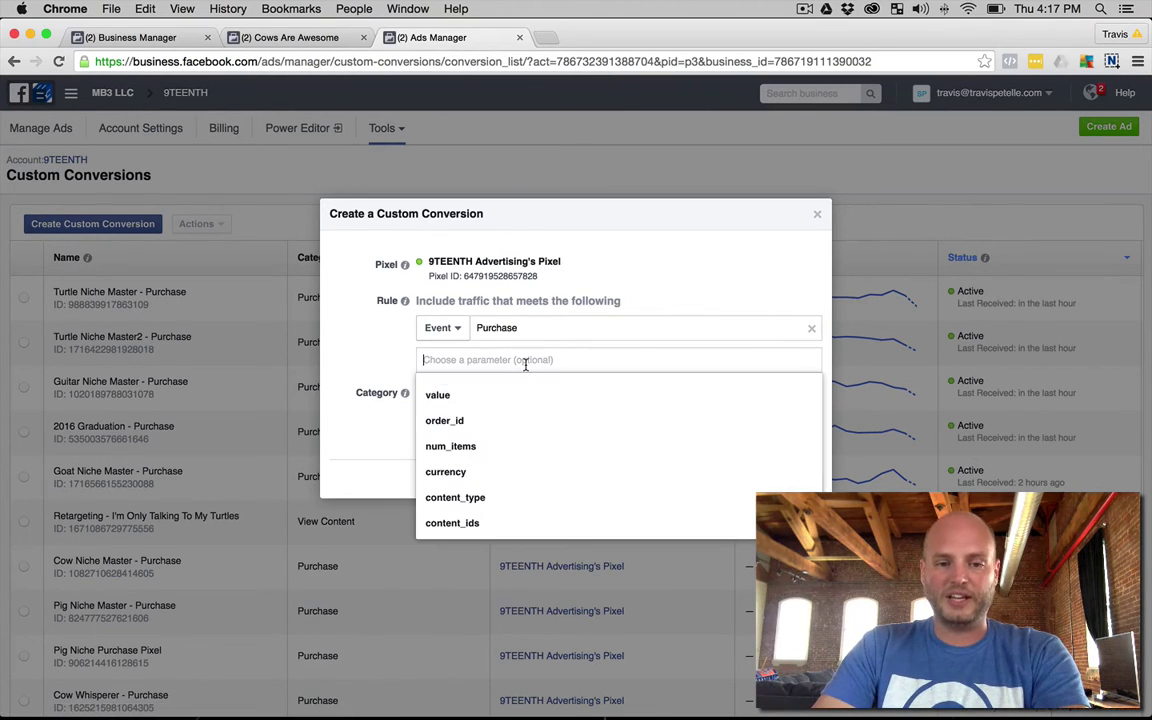
left_click(457, 527)
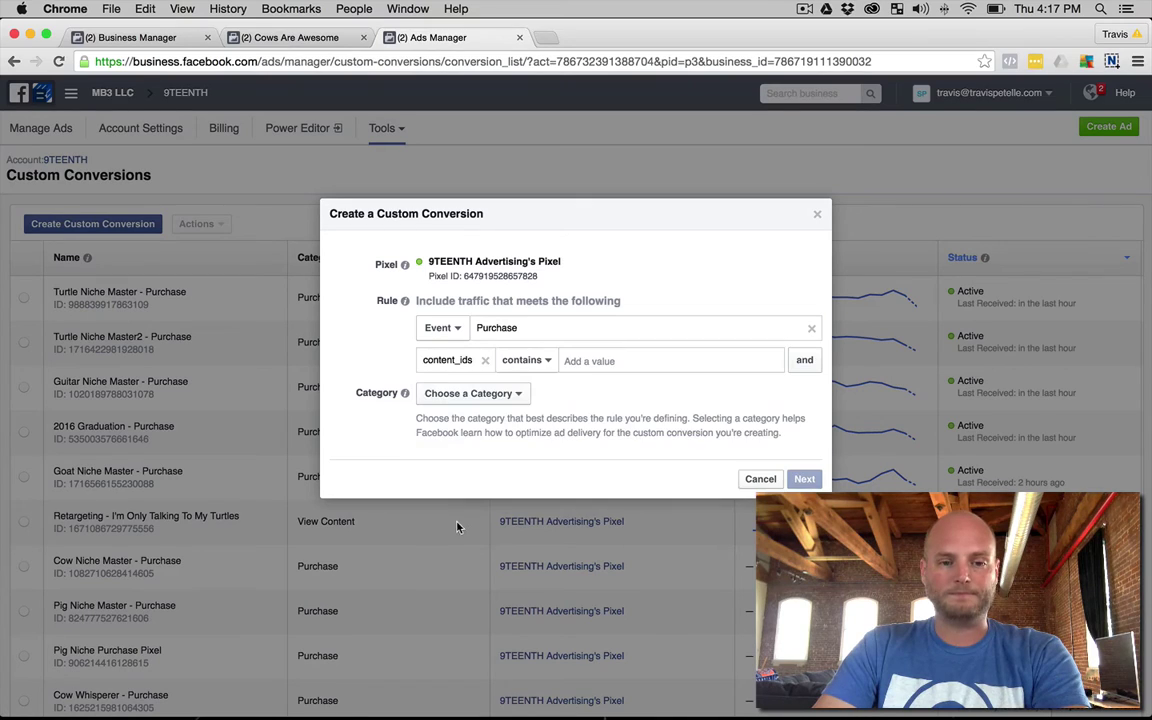
left_click(599, 361)
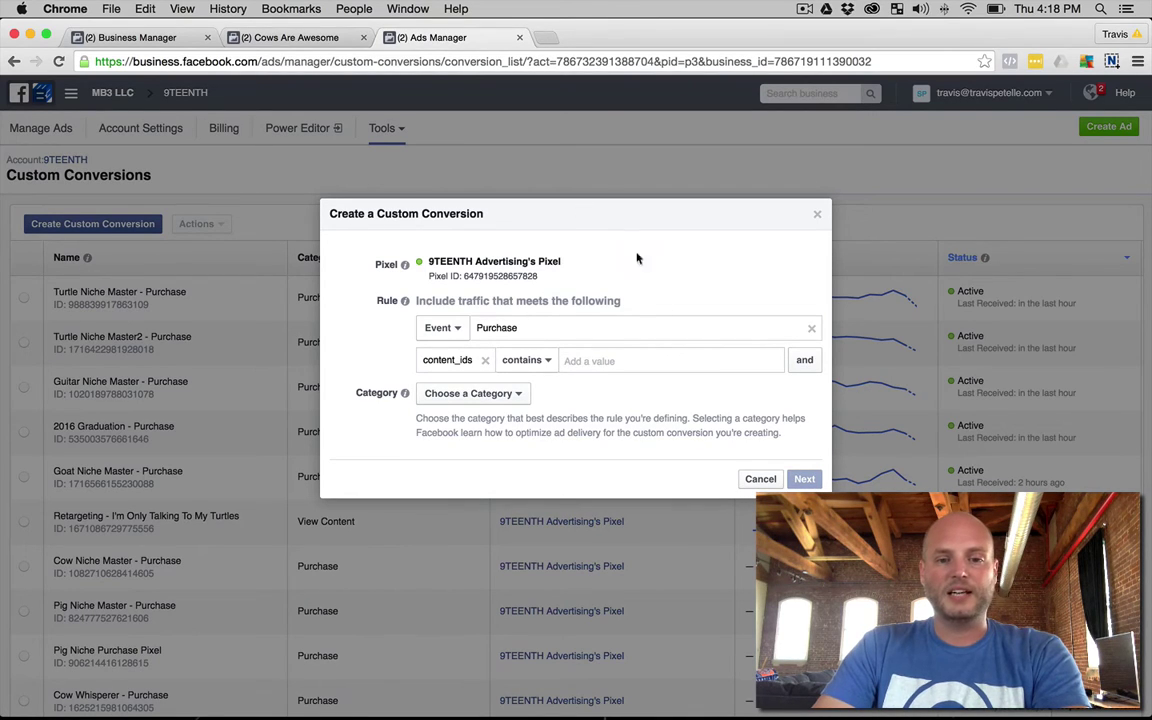
left_click(544, 37)
Load the 9teenth.com store and open the Pig Whisperer product page.
type("9teenth.com")
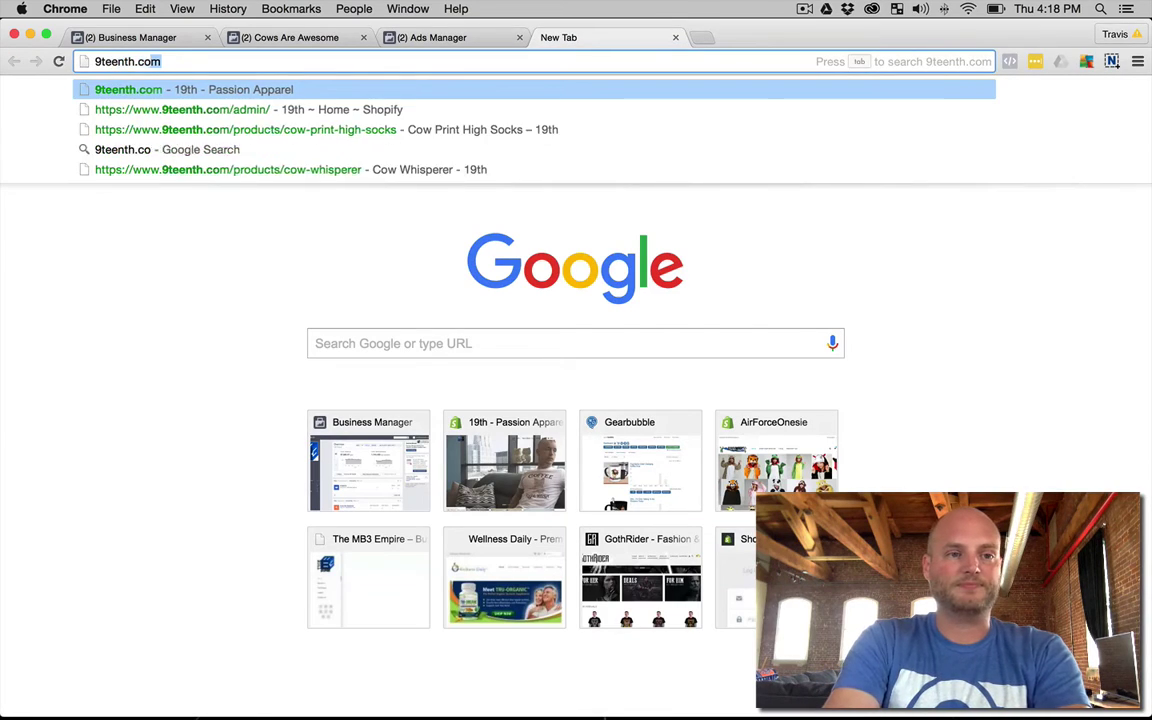
key("Return")
scroll(591, 476, "down", 10)
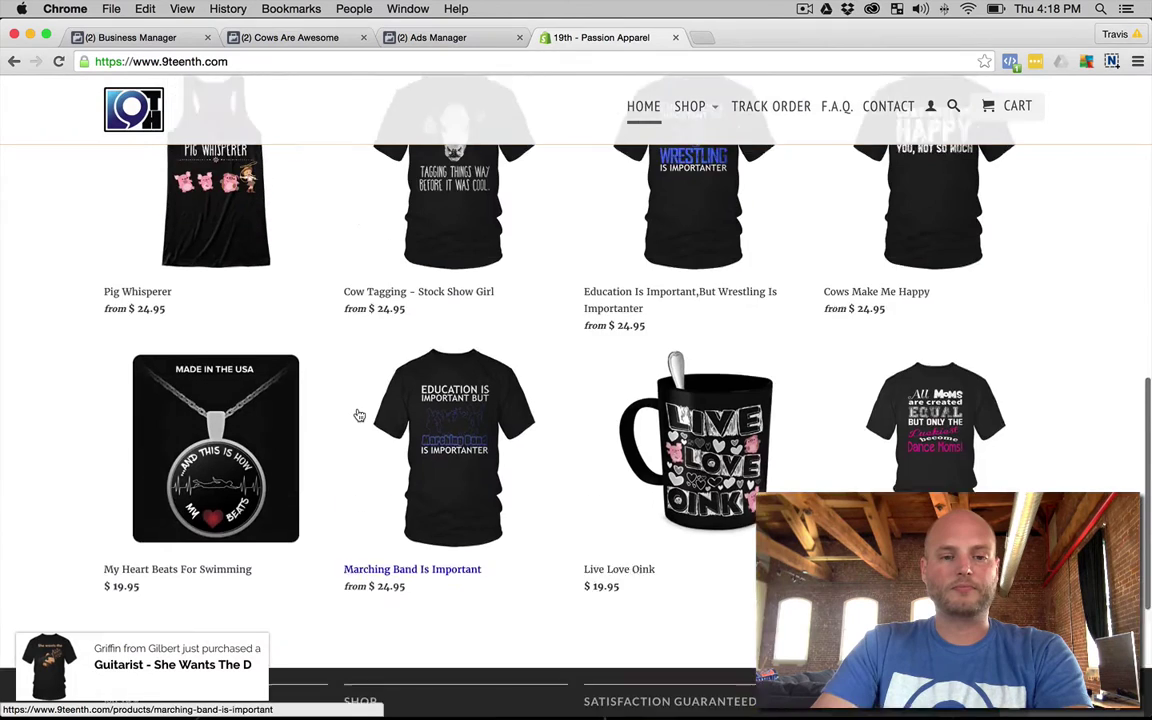
scroll(359, 415, "up", 1)
left_click(210, 250)
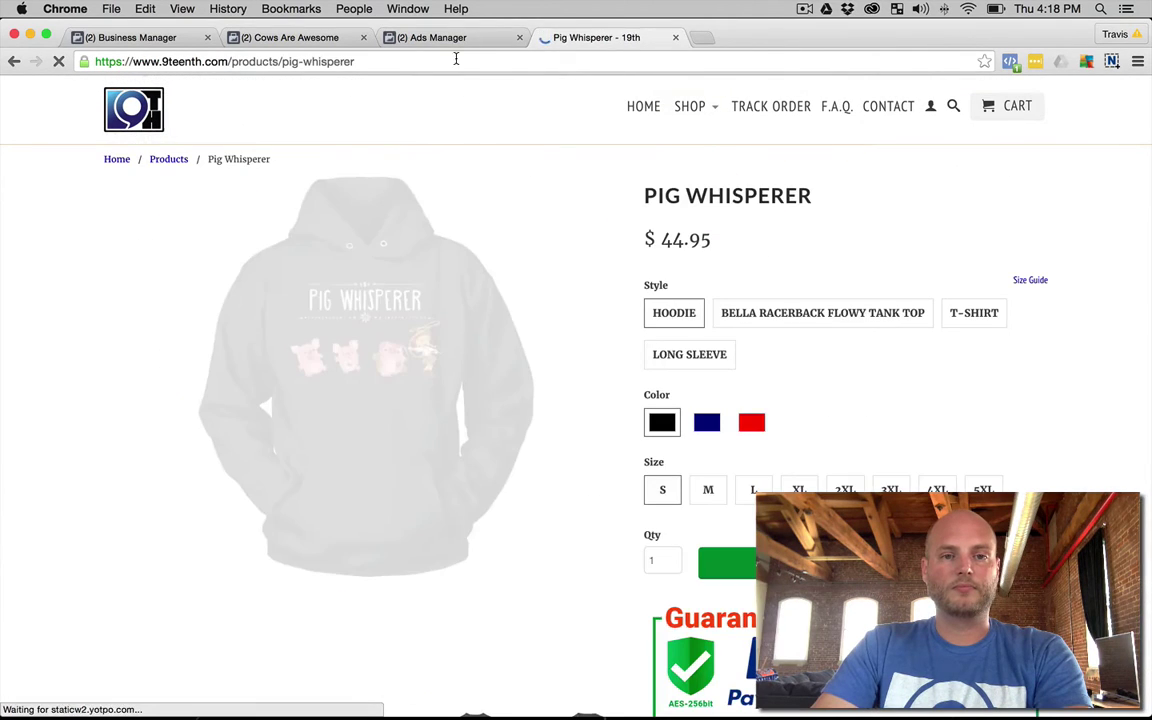
In Pixel Helper, expand the ViewContent event and select the content_ids product ID.
left_click(1010, 61)
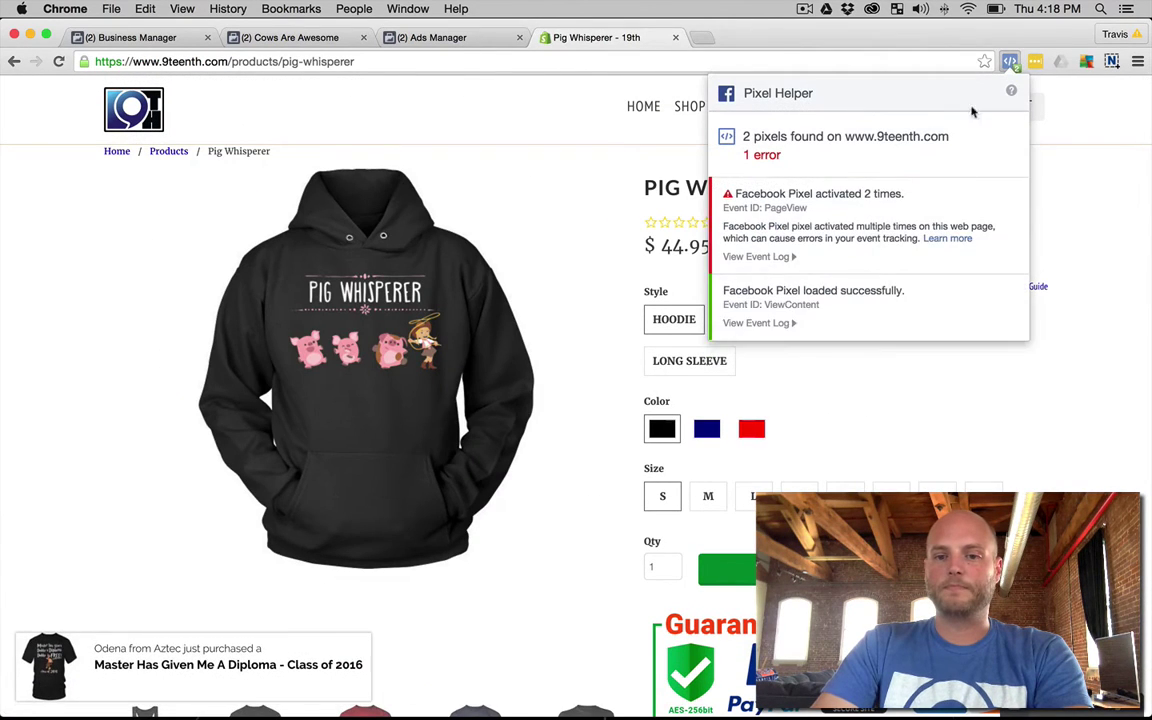
left_click(772, 323)
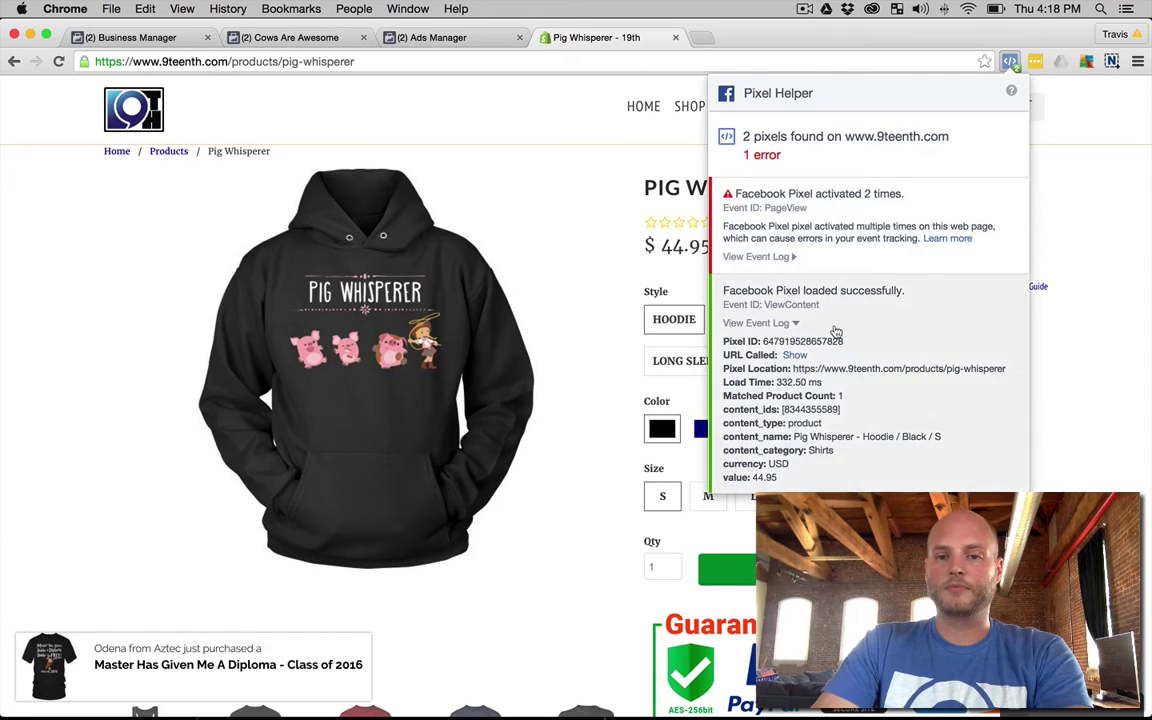
left_click_drag(839, 409, 785, 409)
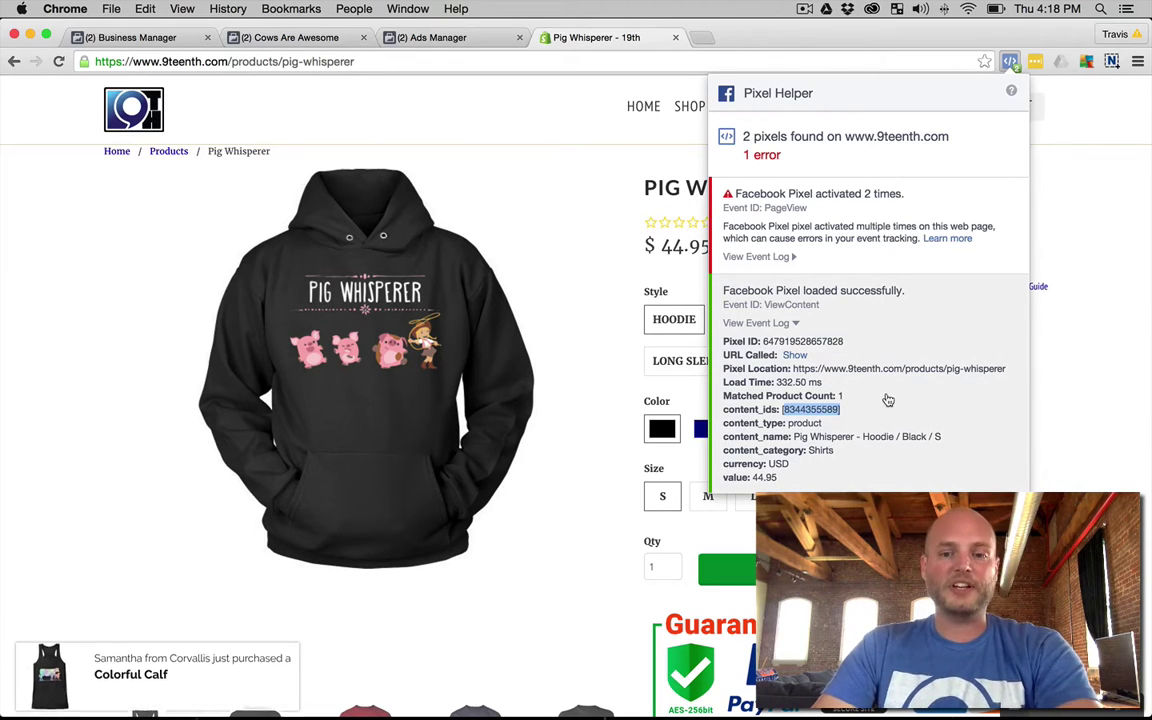
left_click(420, 37)
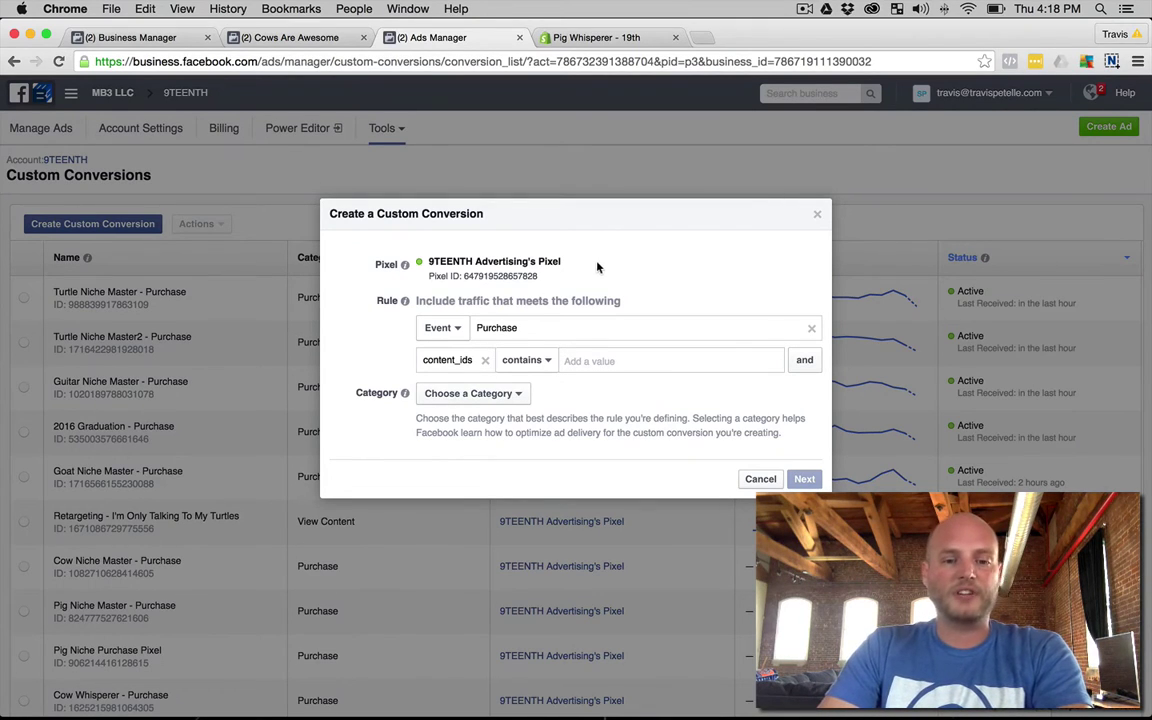
left_click(607, 363)
key("cmd+v")
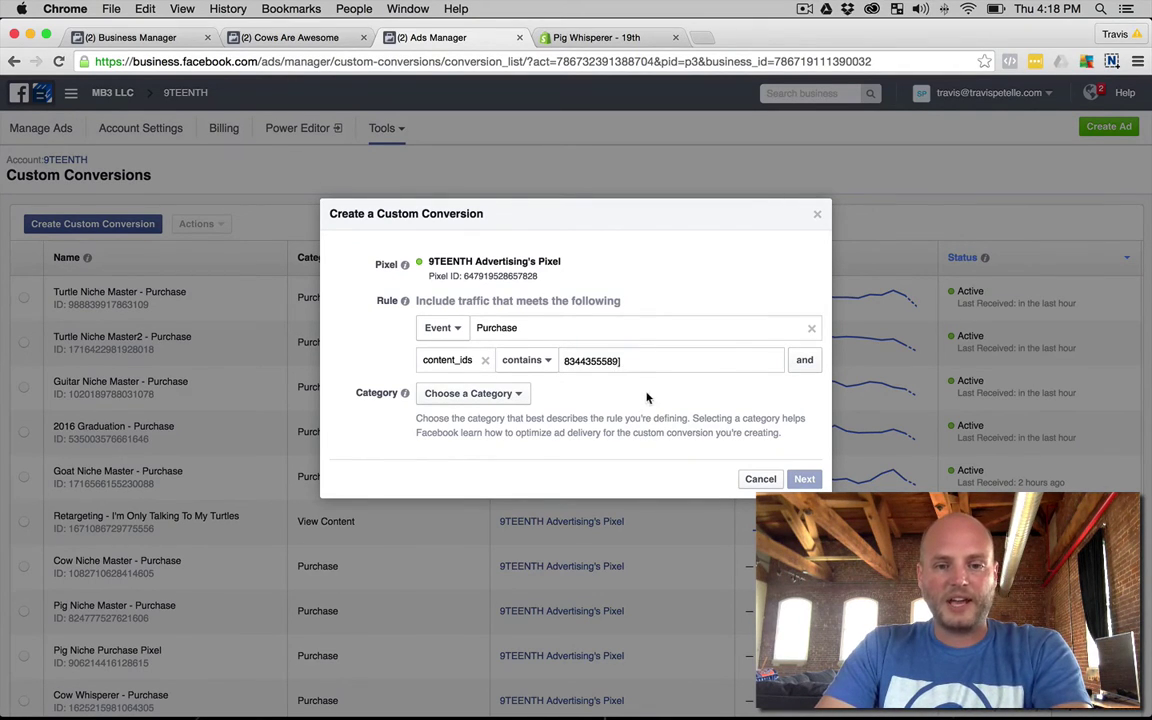
key("Return")
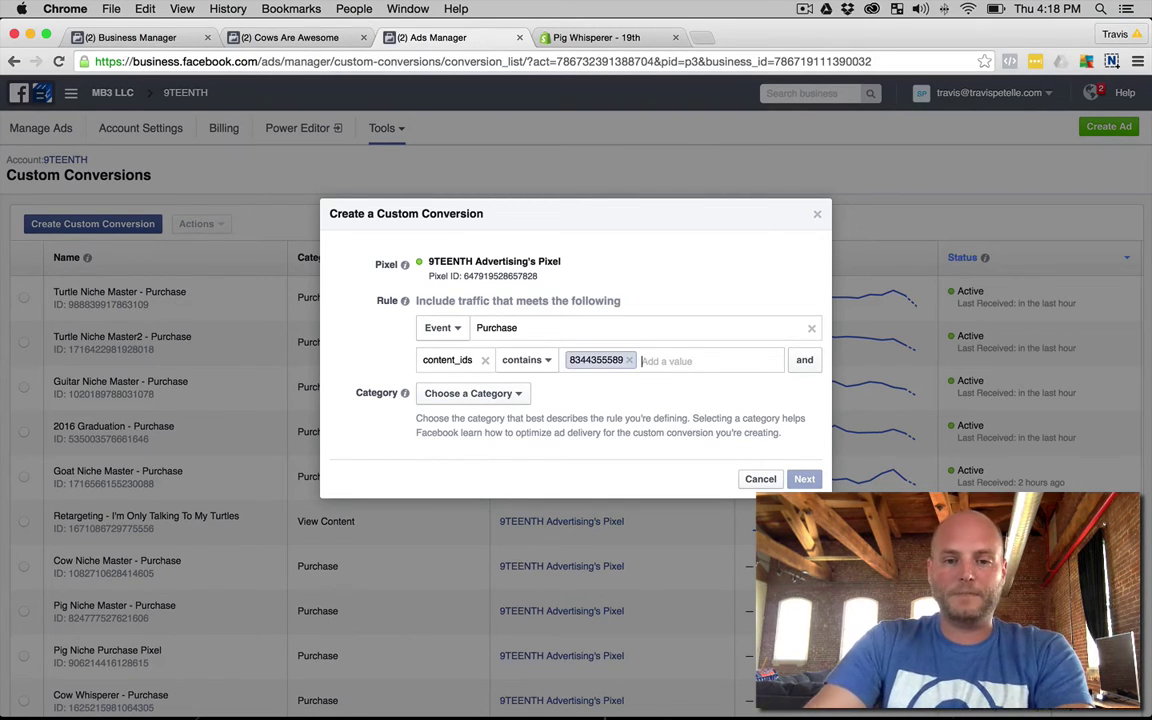
left_click(498, 394)
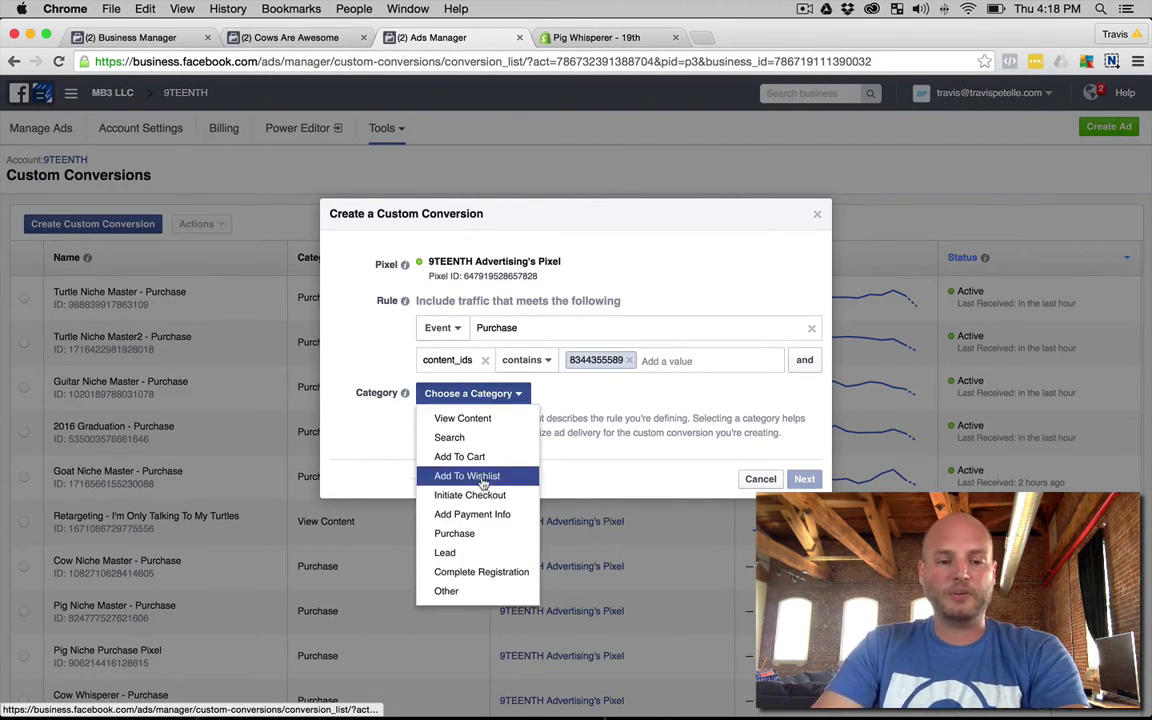
left_click(470, 533)
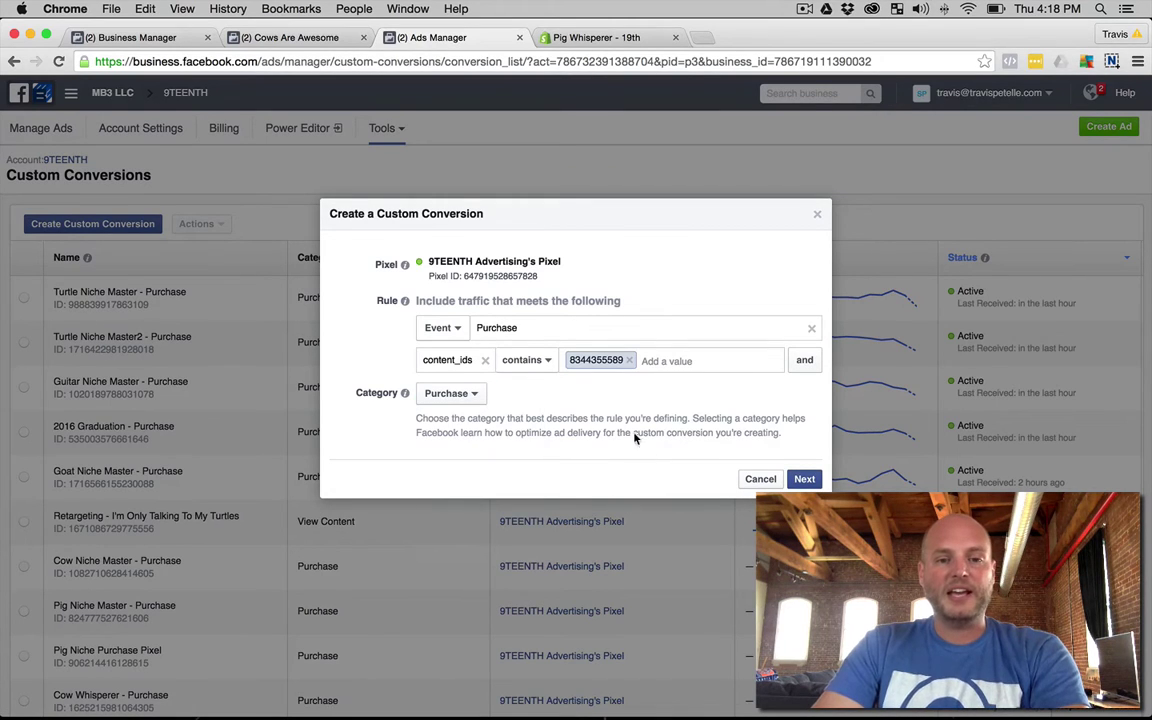
Name the custom conversion 'Pig Whisperer Buyers'.
left_click(805, 480)
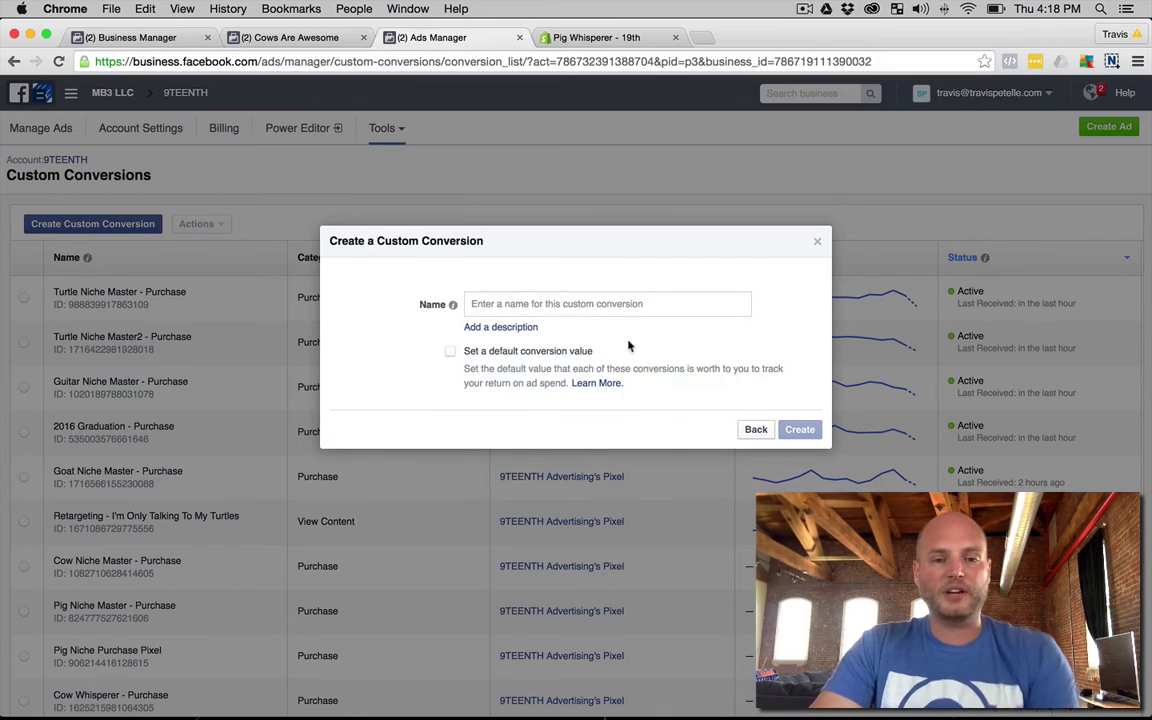
type("Pig WHisperer ")
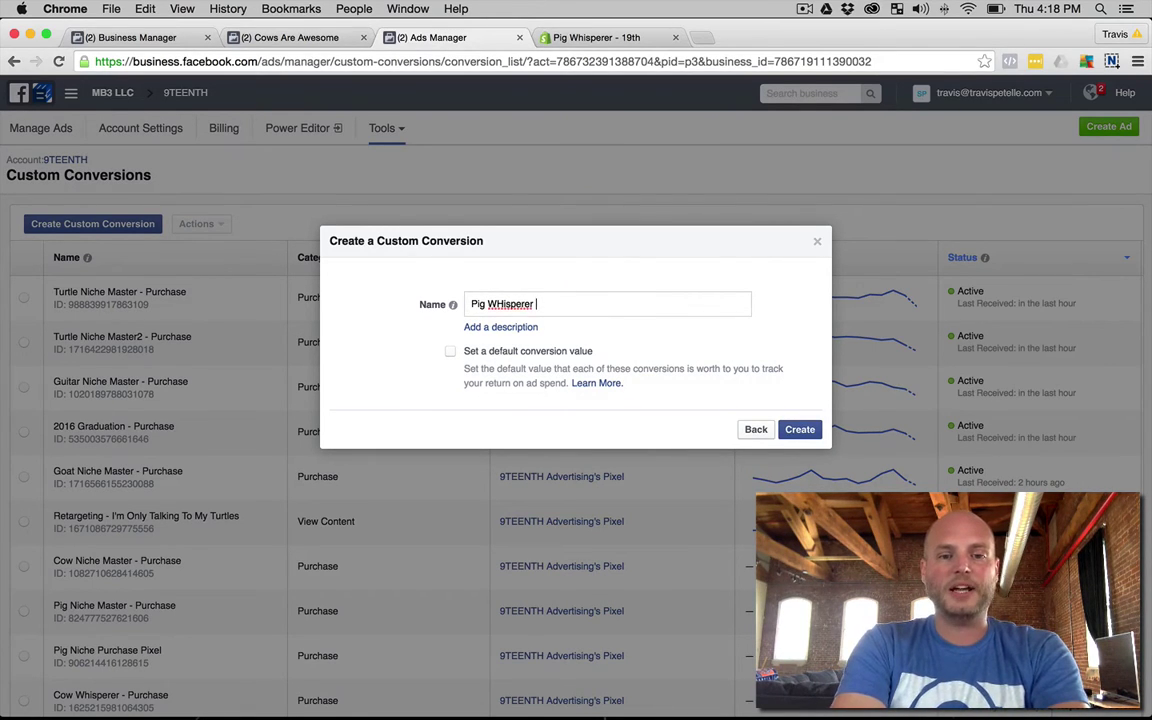
type("Buyers")
left_click(503, 303)
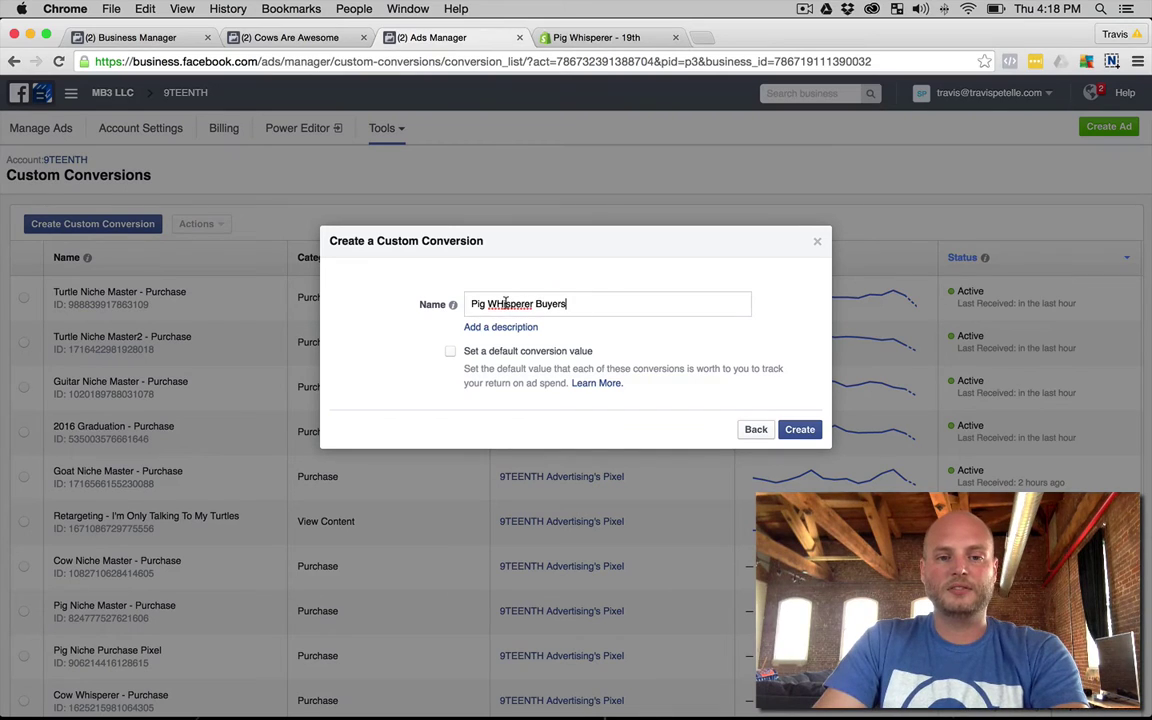
key("BackSpace")
type("h")
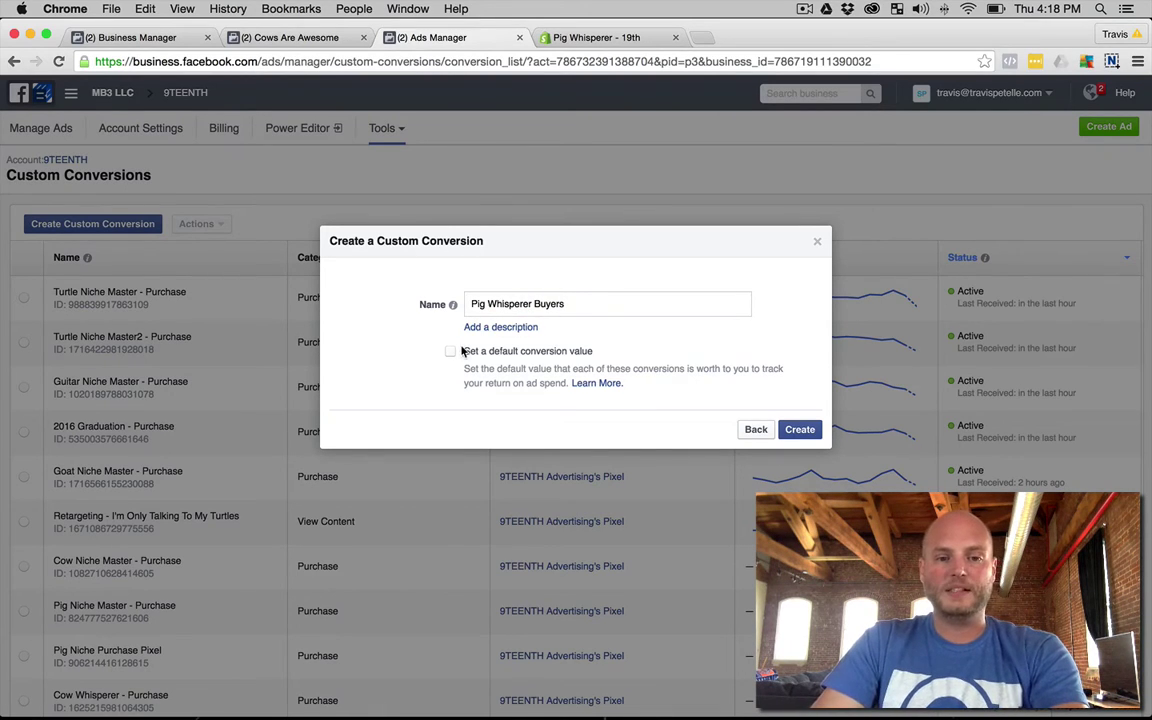
Give it a $16 default conversion value, then go back and cancel the dialog.
left_click(450, 351)
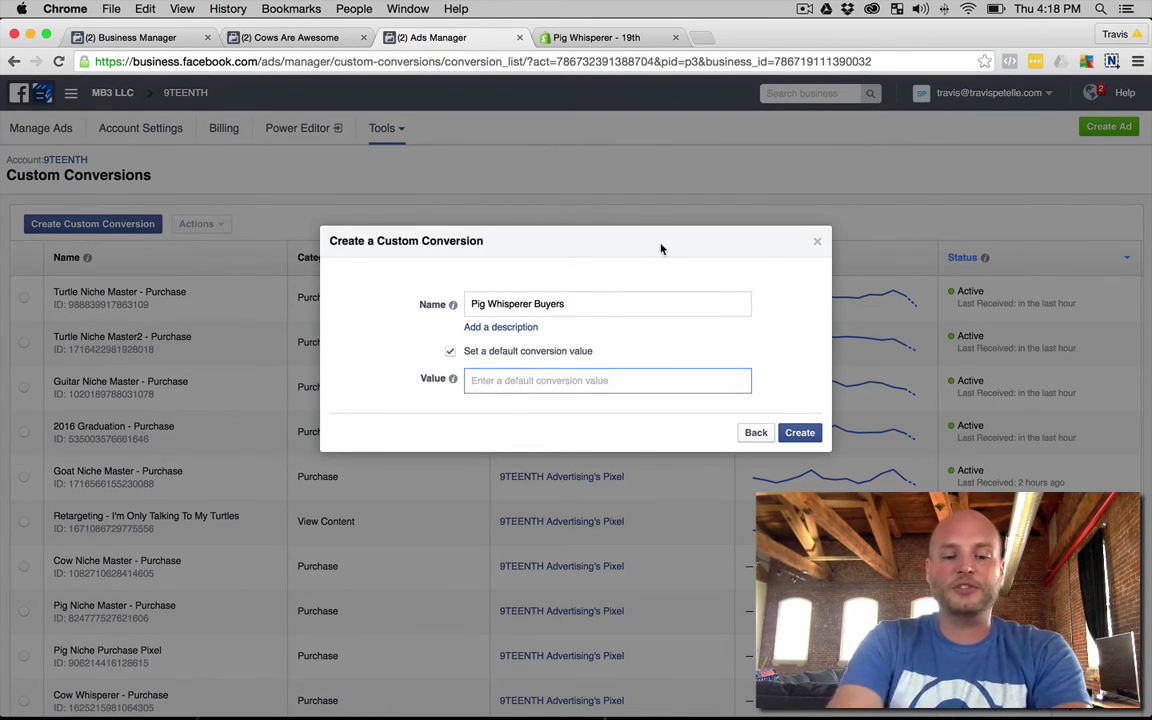
type("$")
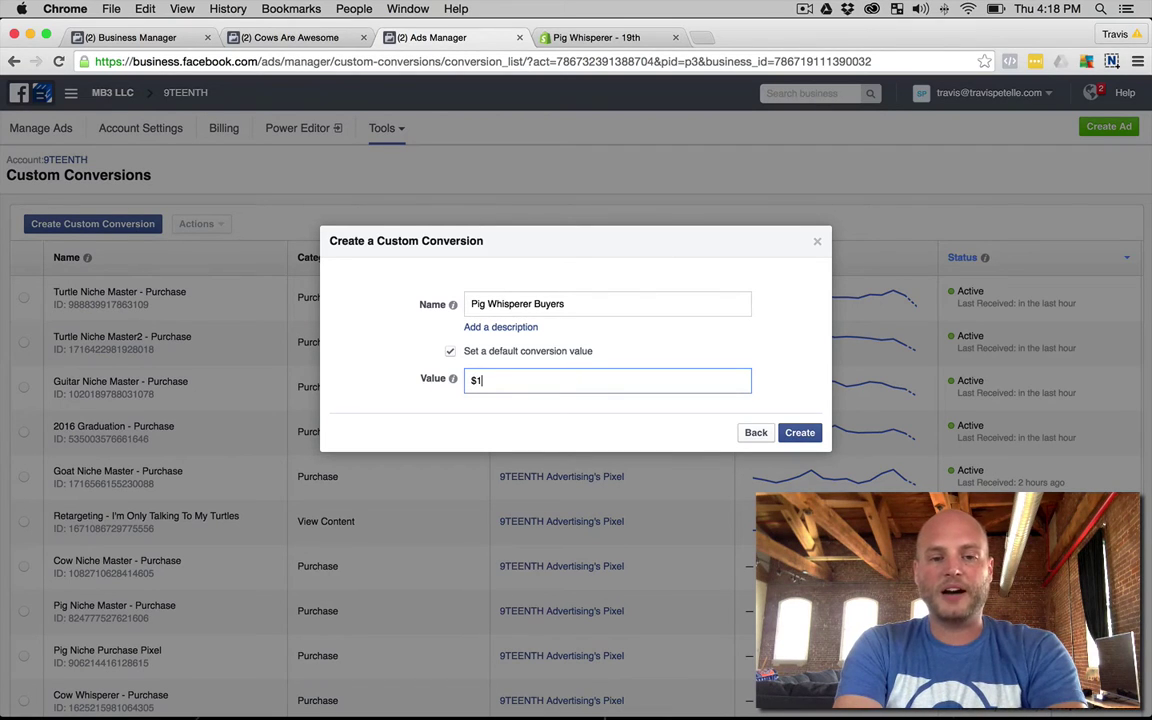
type("16")
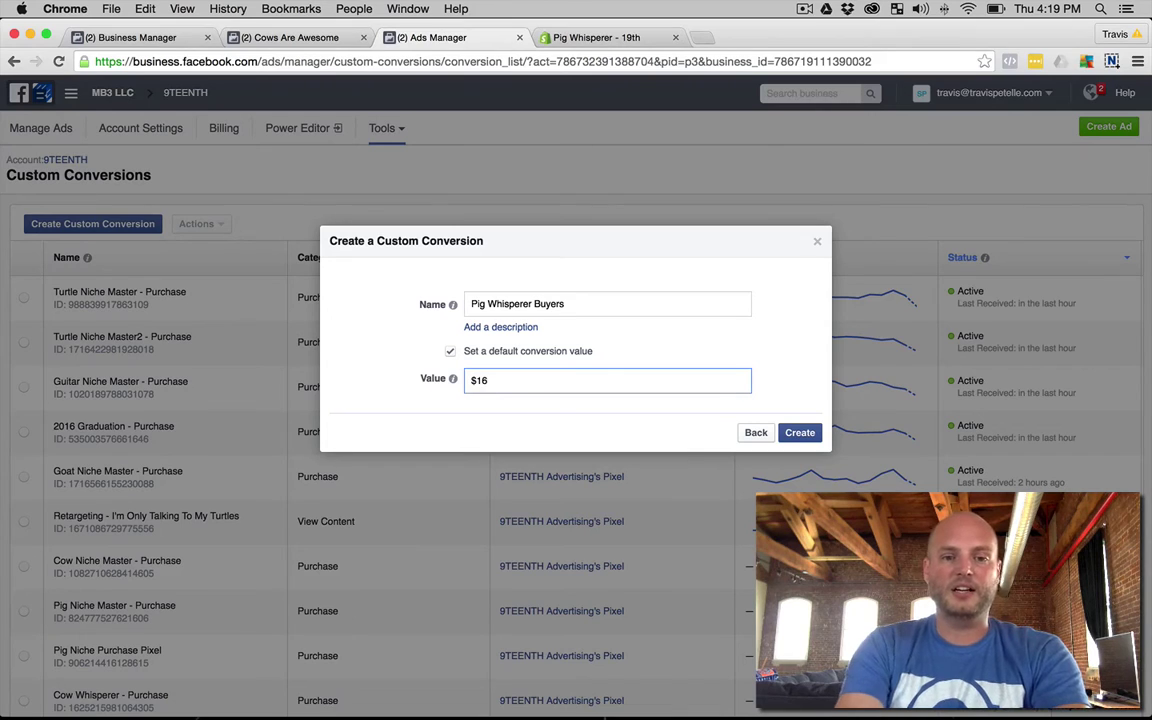
left_click(386, 238)
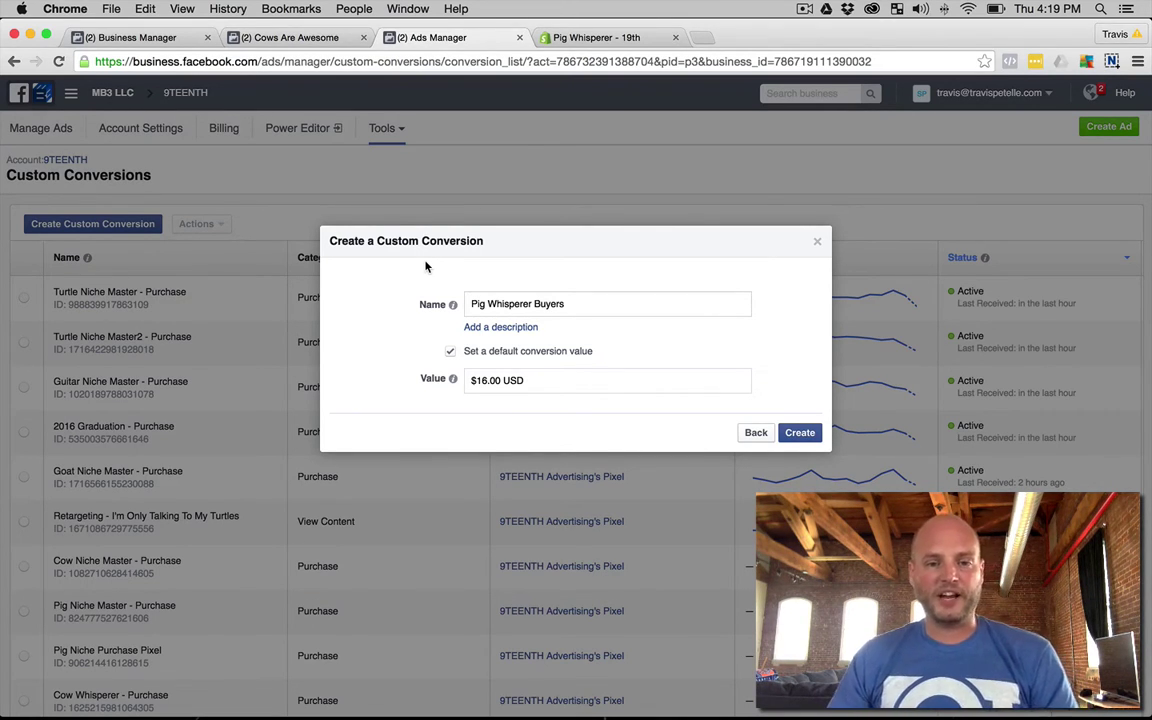
left_click(756, 432)
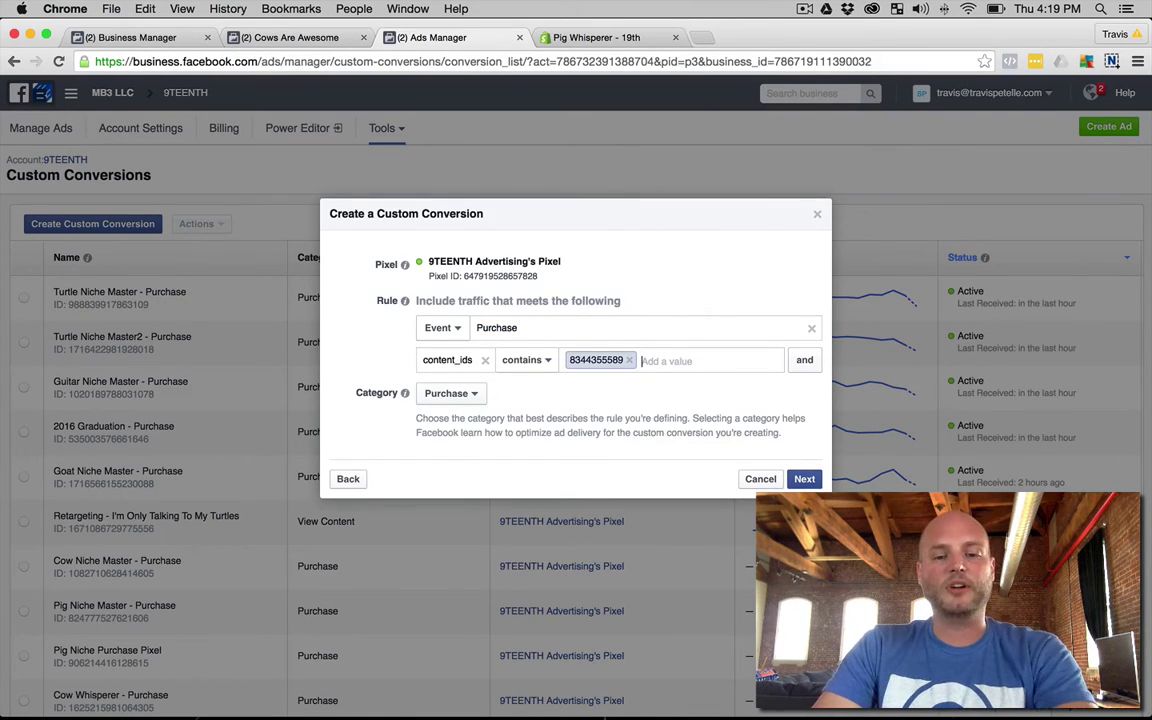
left_click(760, 479)
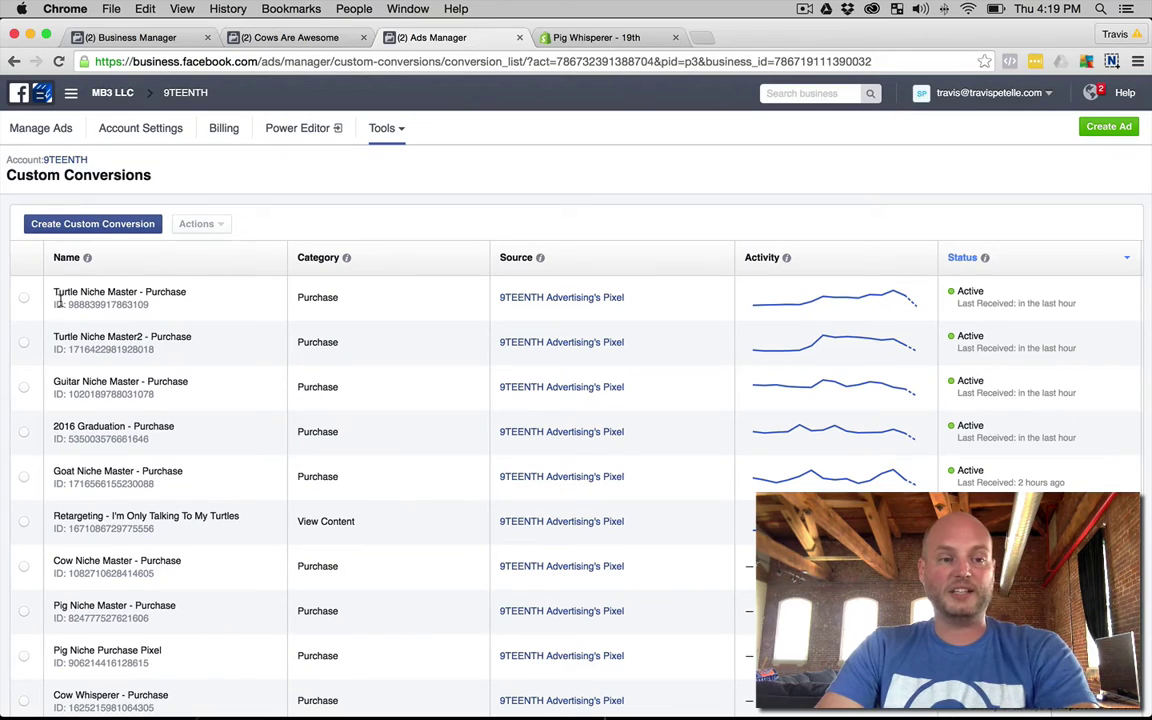